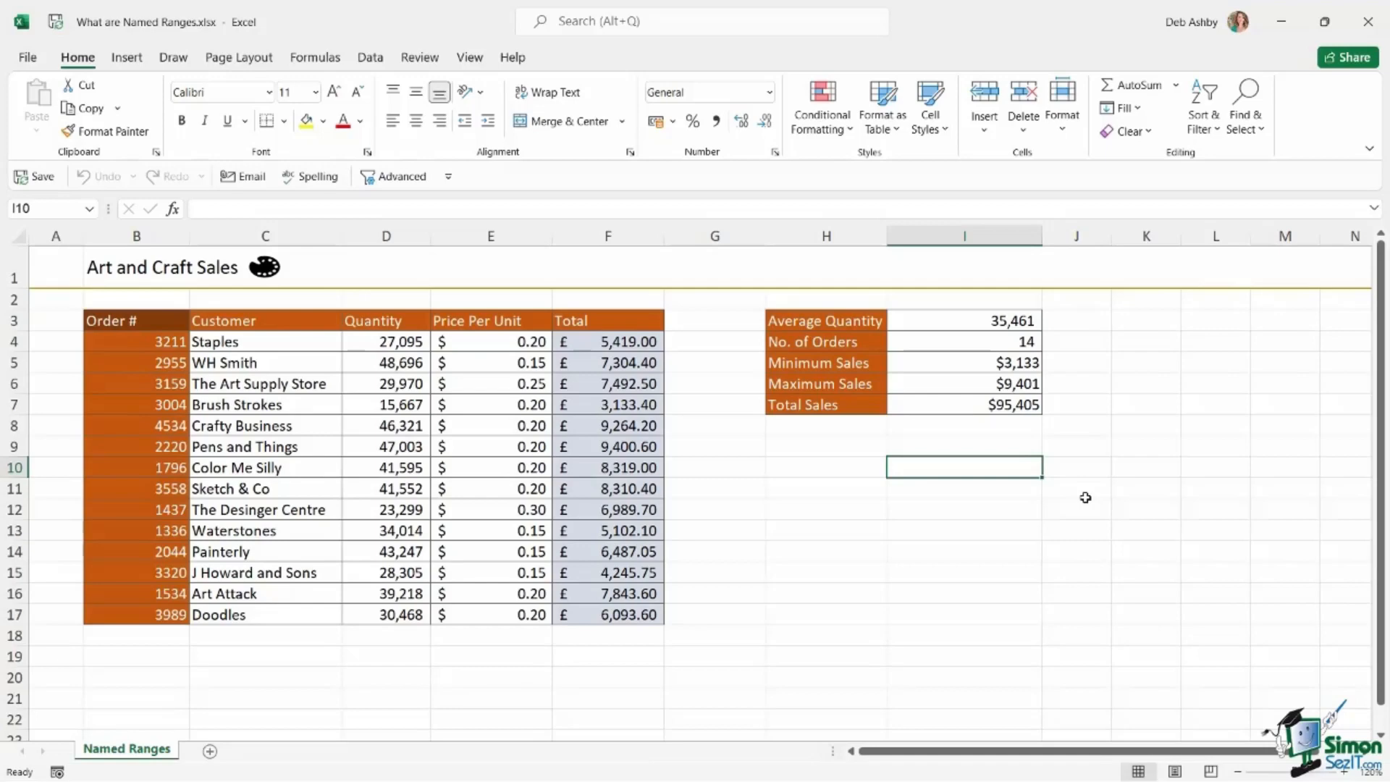
click(1133, 449)
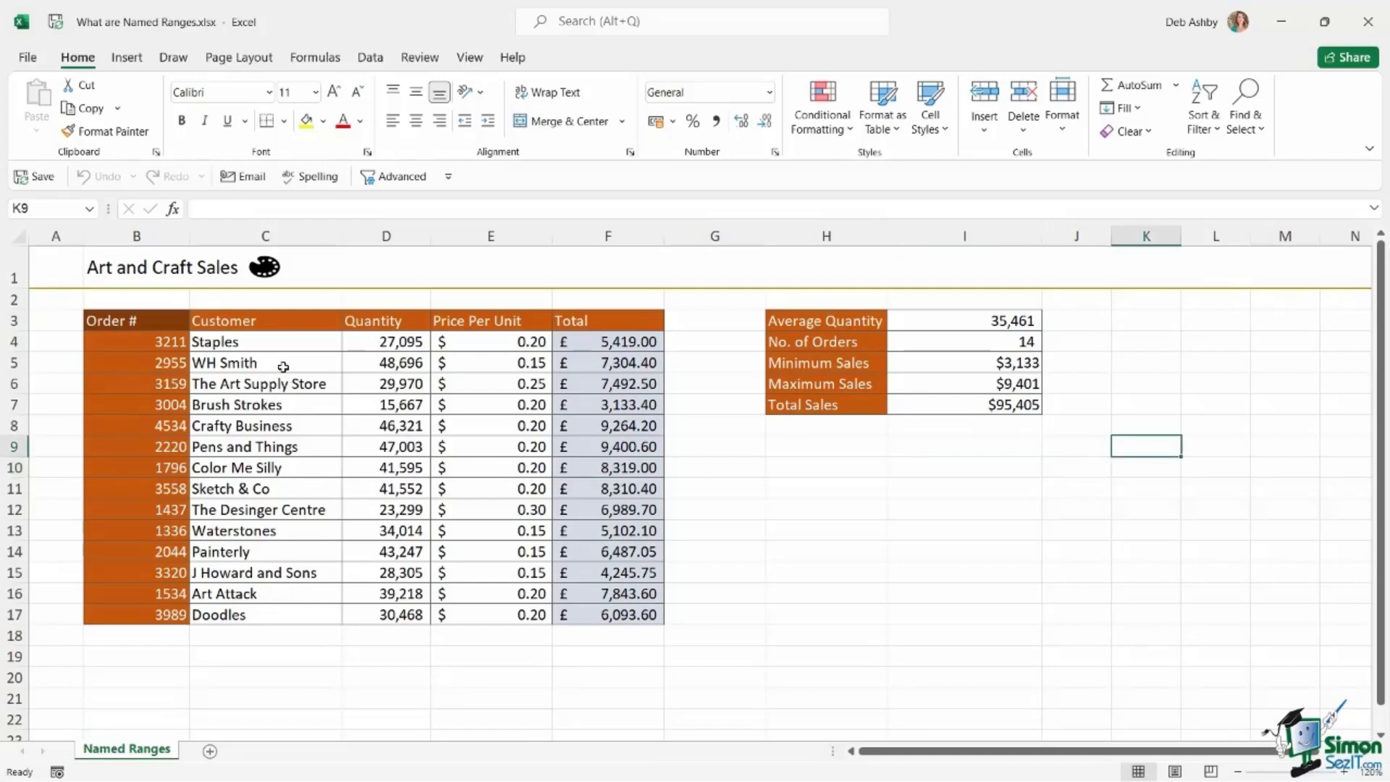
drag(282, 368, 337, 492)
drag(363, 366, 507, 469)
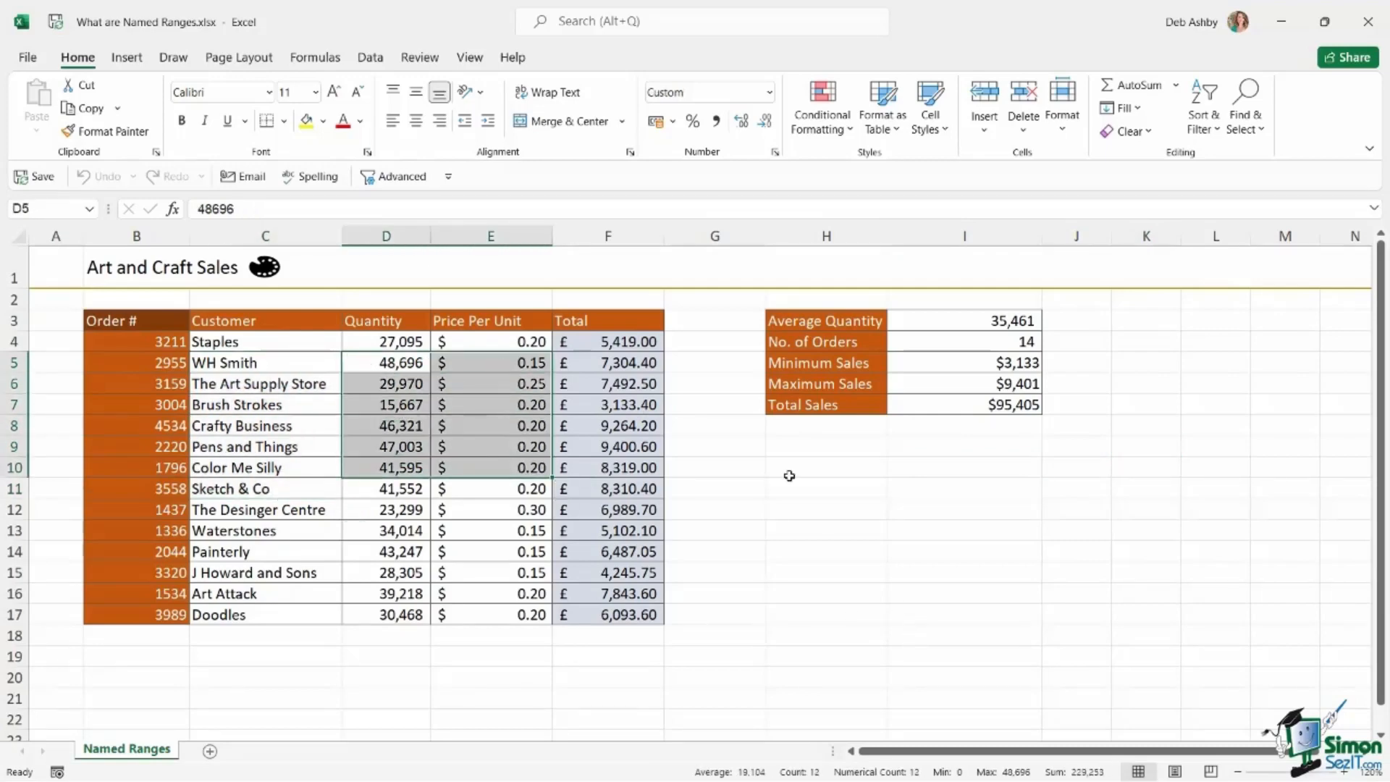
drag(243, 364, 255, 511)
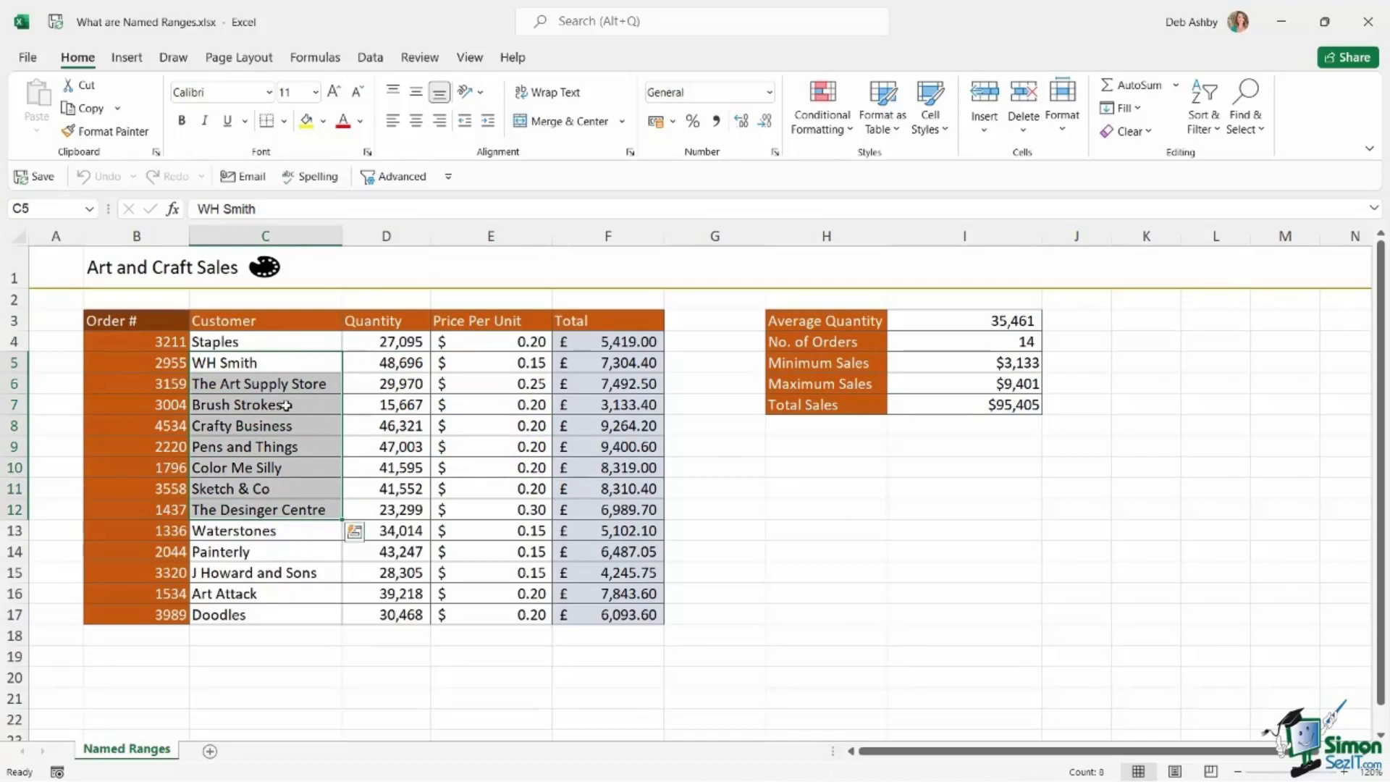
click(492, 404)
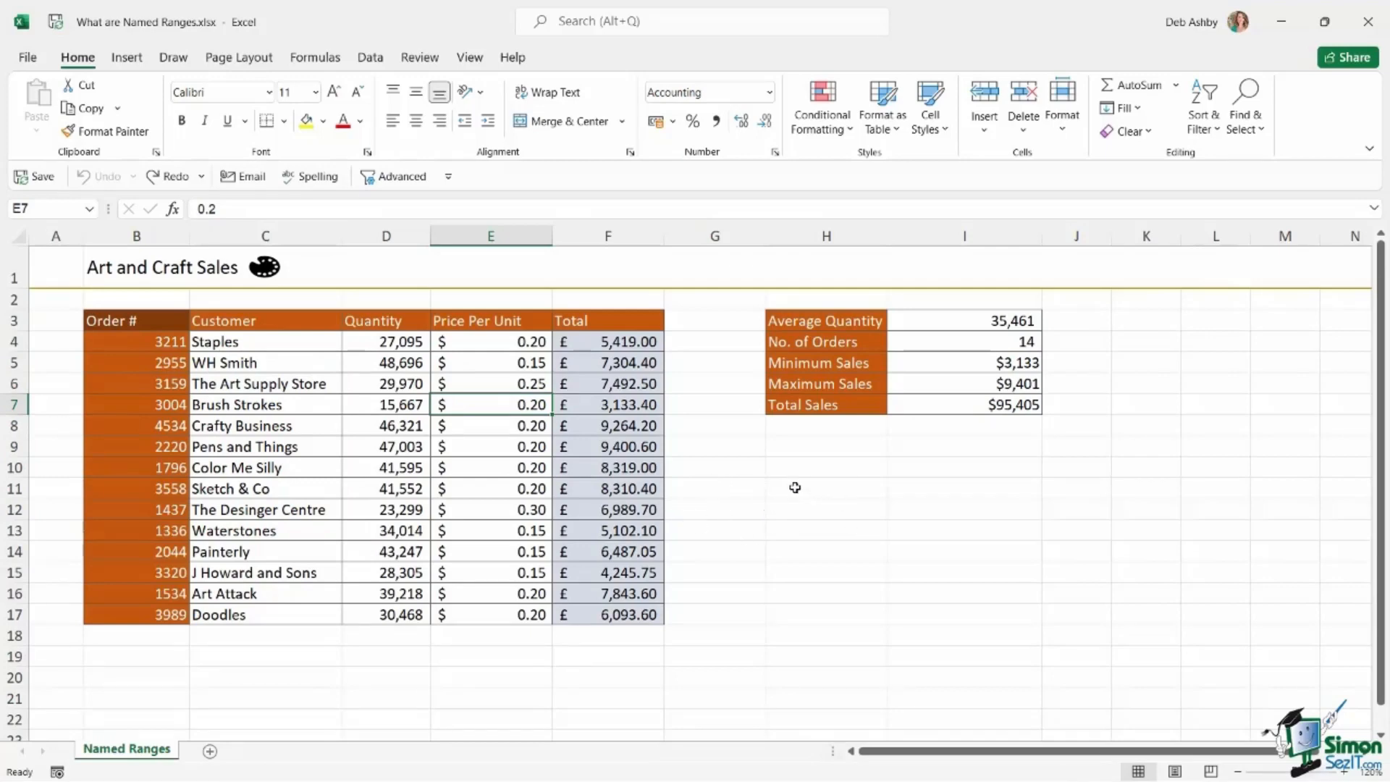
click(941, 530)
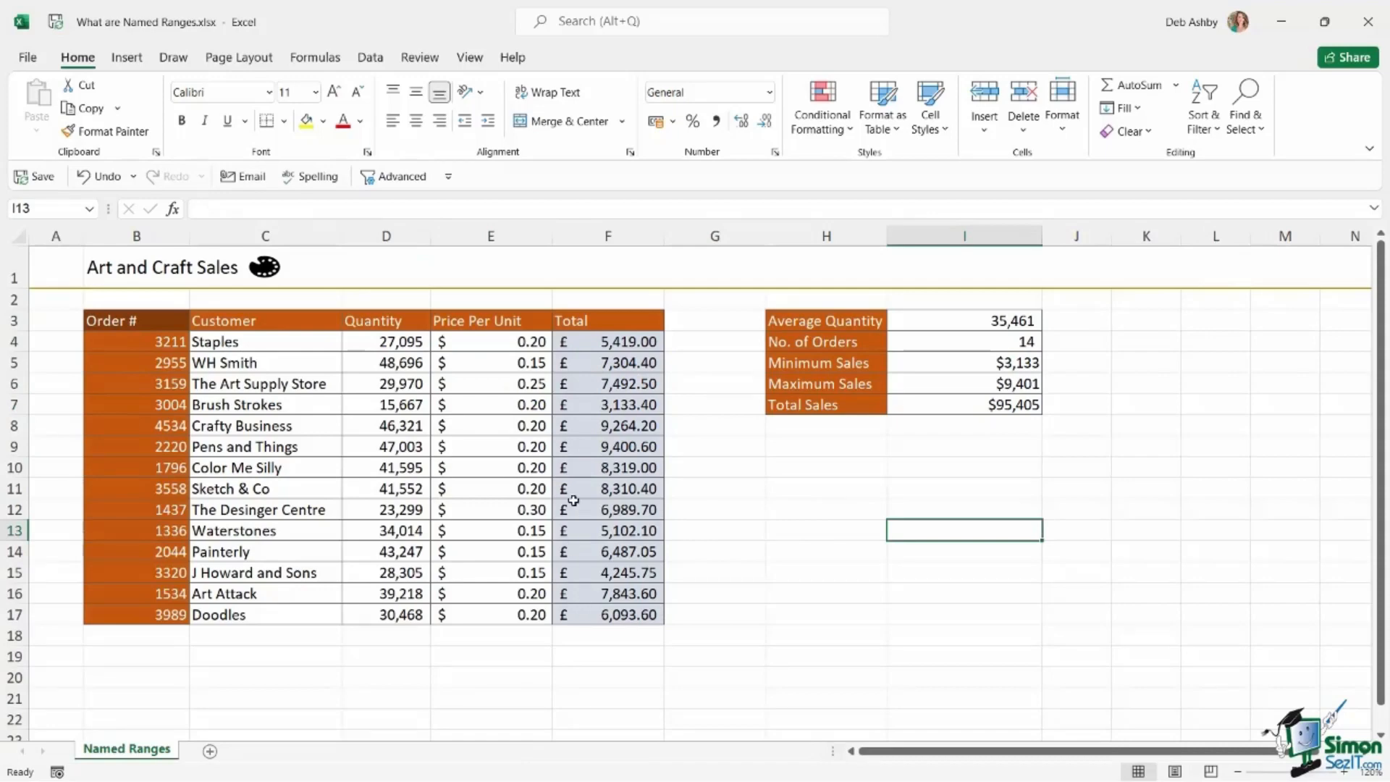
Check the formulas in the first and last cells of the Total column, F4 and F17.
click(589, 344)
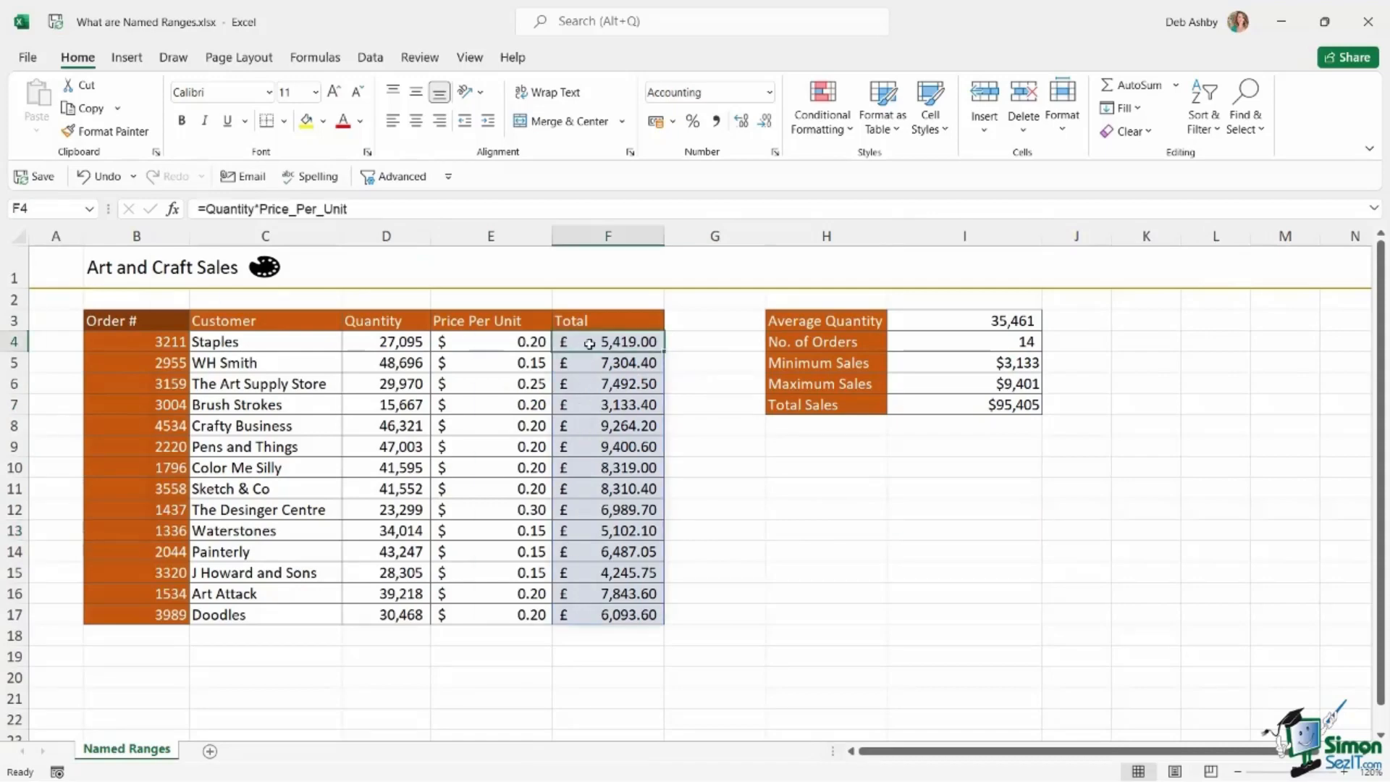
click(603, 620)
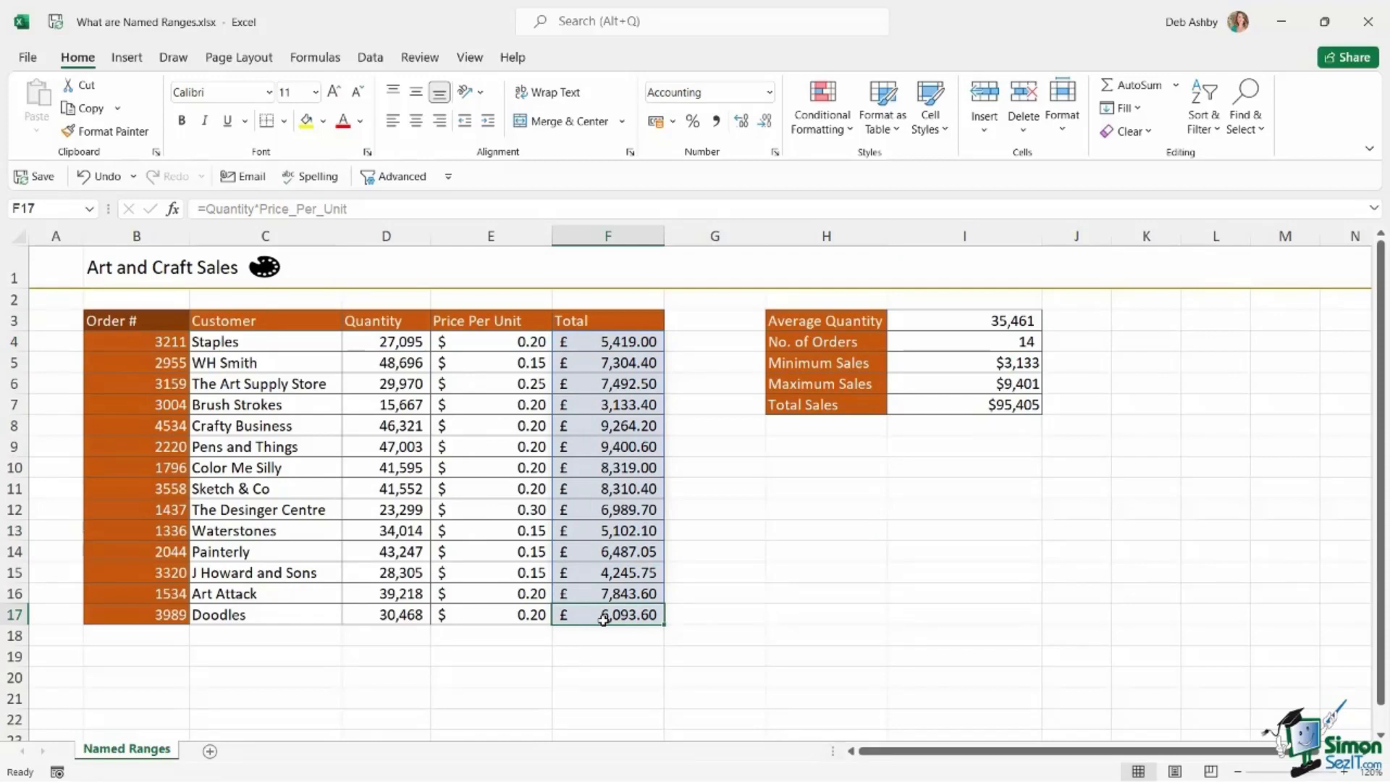
click(852, 521)
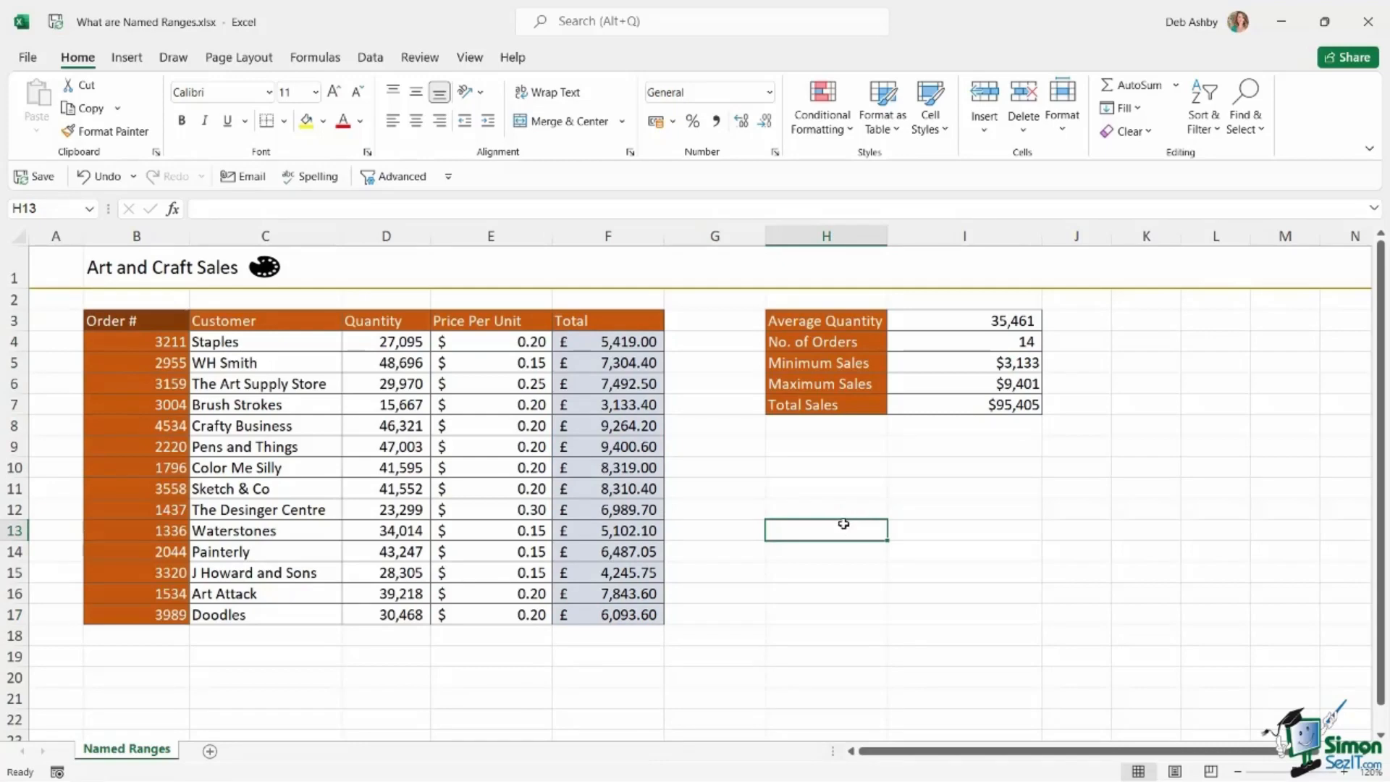
drag(819, 466, 819, 550)
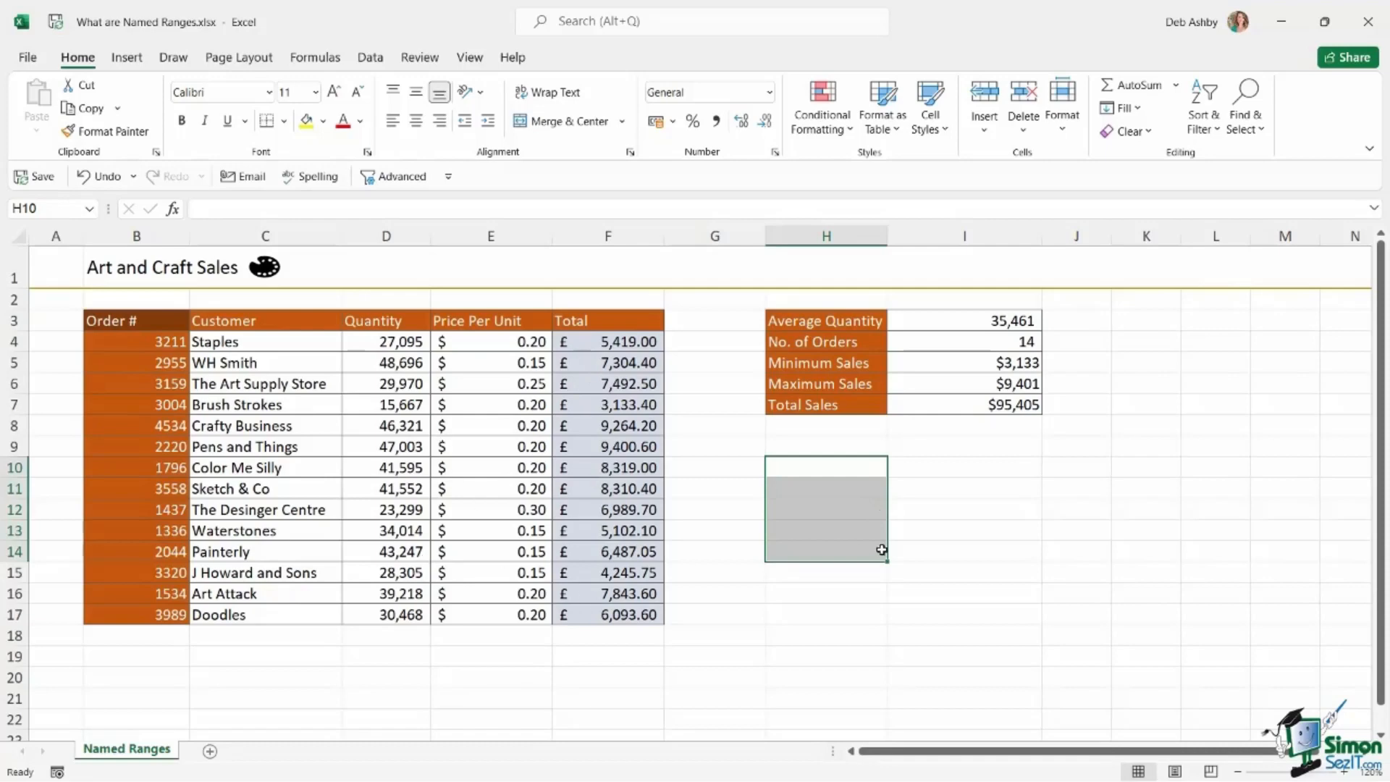
click(968, 483)
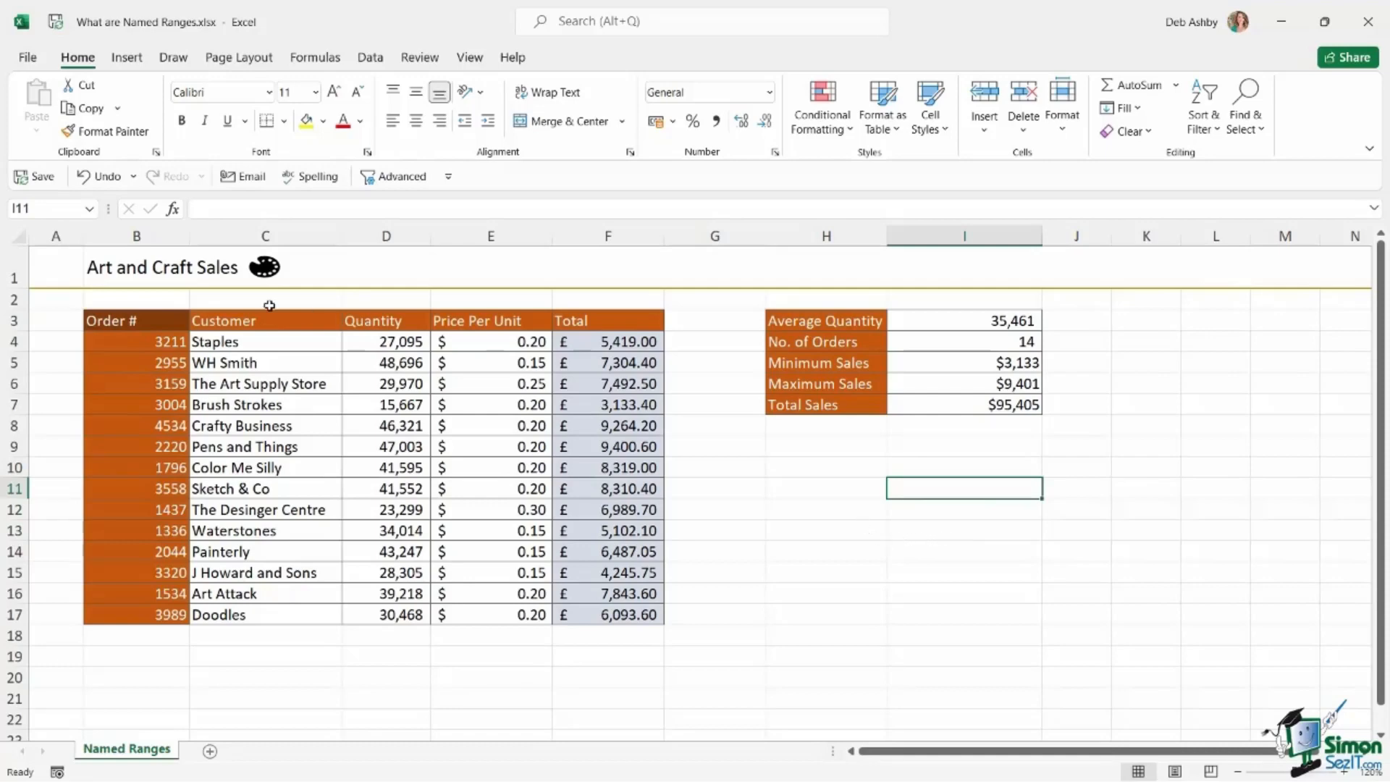
Go to the Price_Per_Unit named range, and select the Customer, Quantity, Total and Order # data in turn to see each range's name.
click(90, 210)
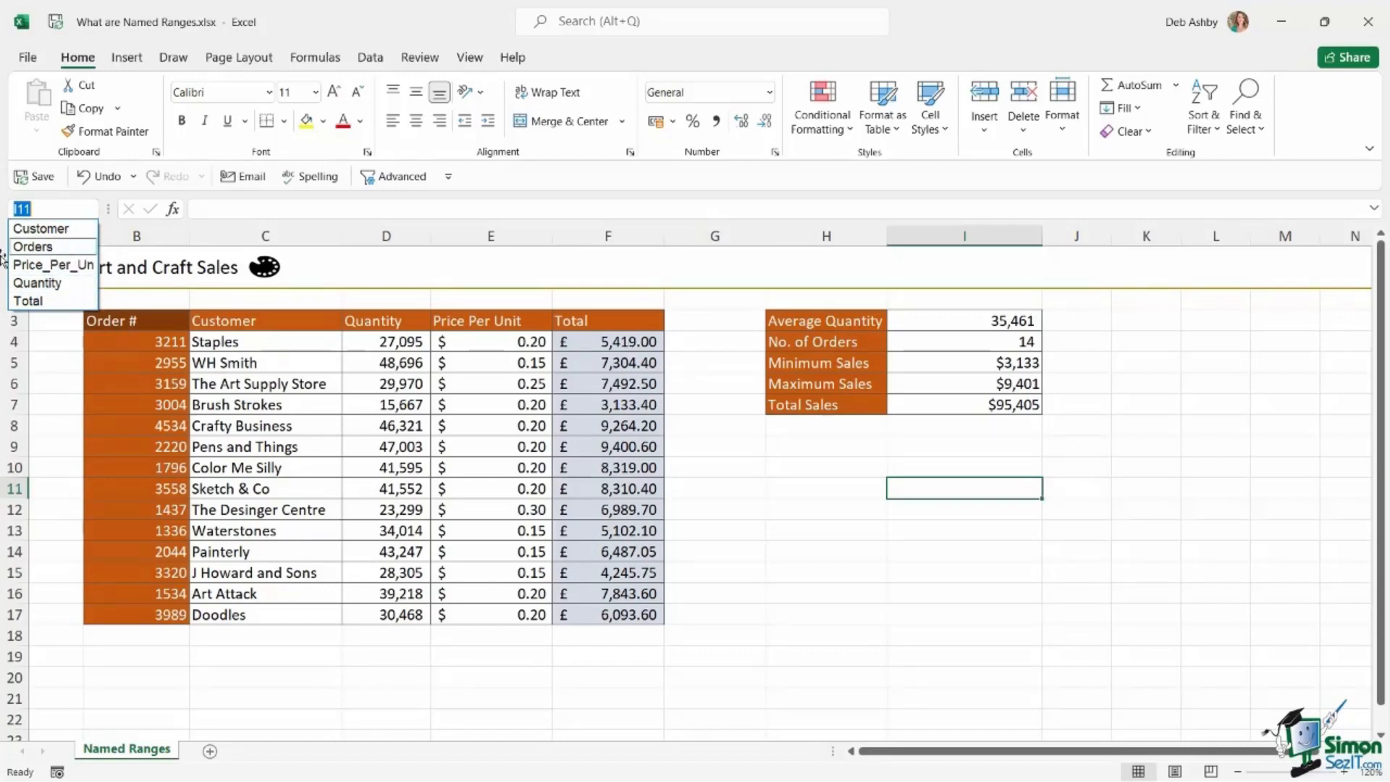
click(44, 265)
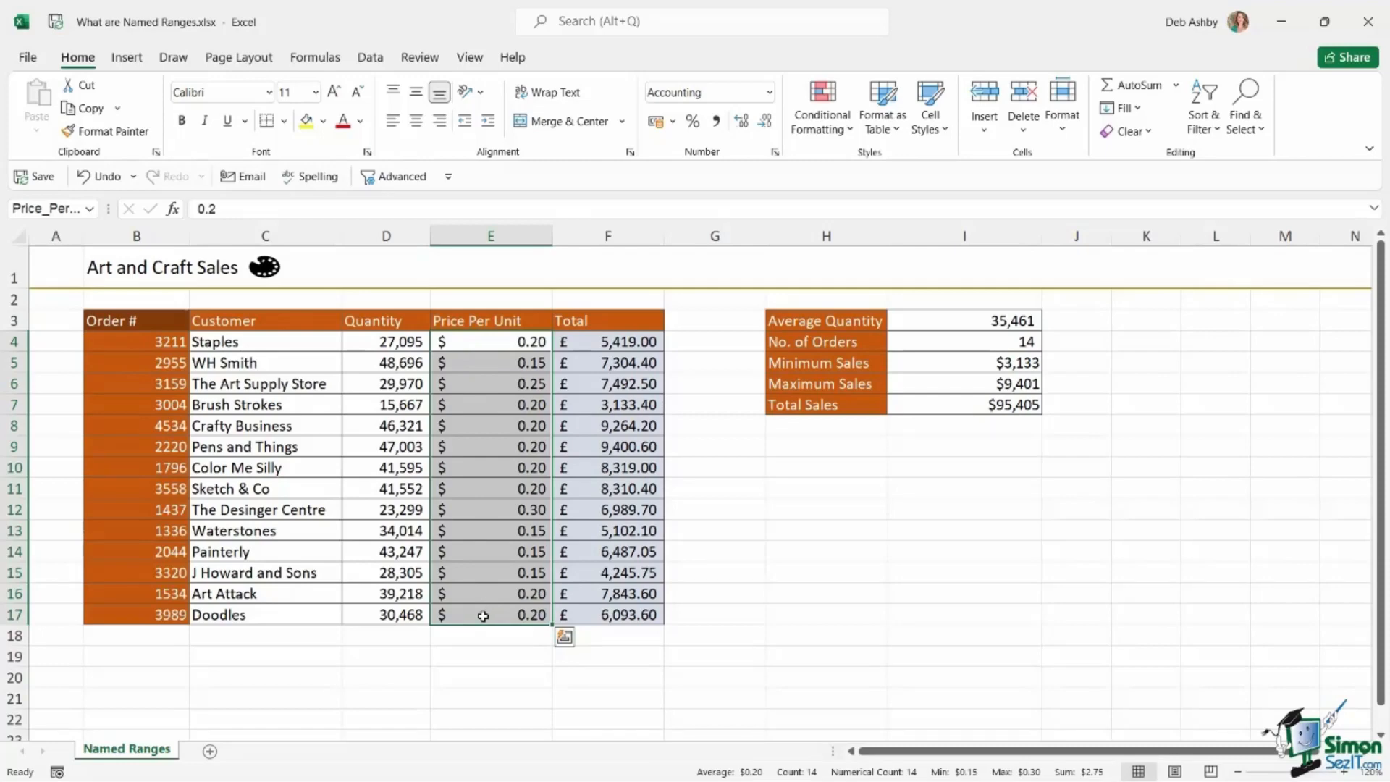
mouse_move(263, 342)
mouse_down()
mouse_move(283, 465)
mouse_move(280, 612)
mouse_up()
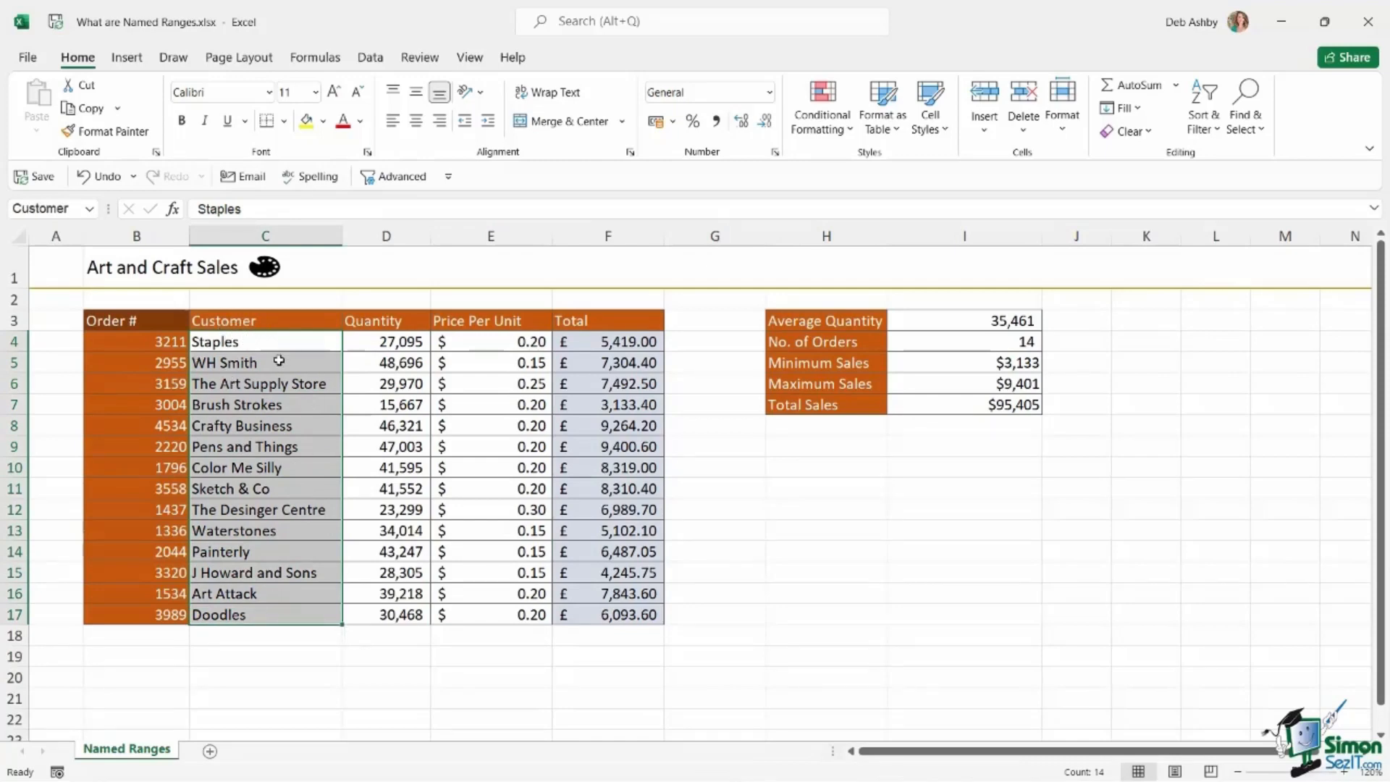
drag(378, 342, 386, 607)
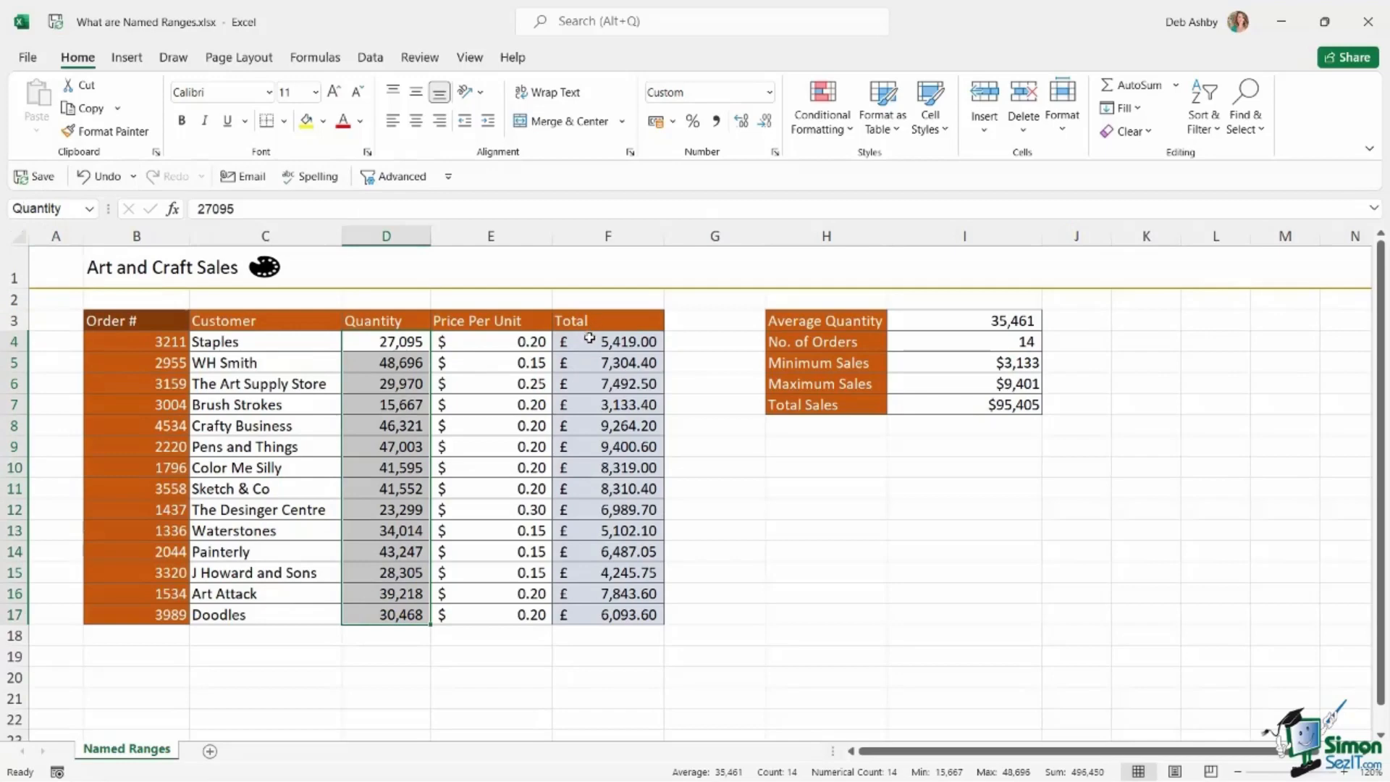
drag(584, 332, 596, 613)
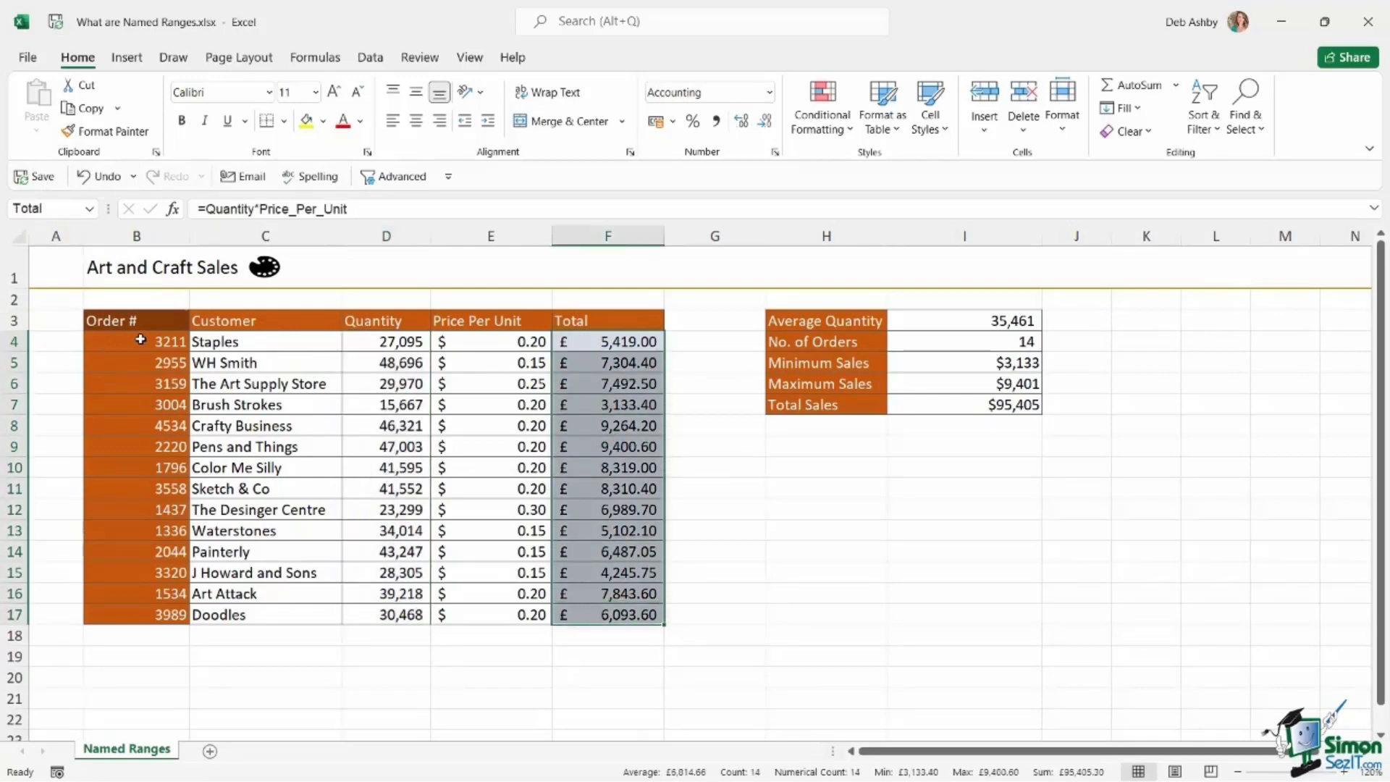
drag(140, 339, 141, 616)
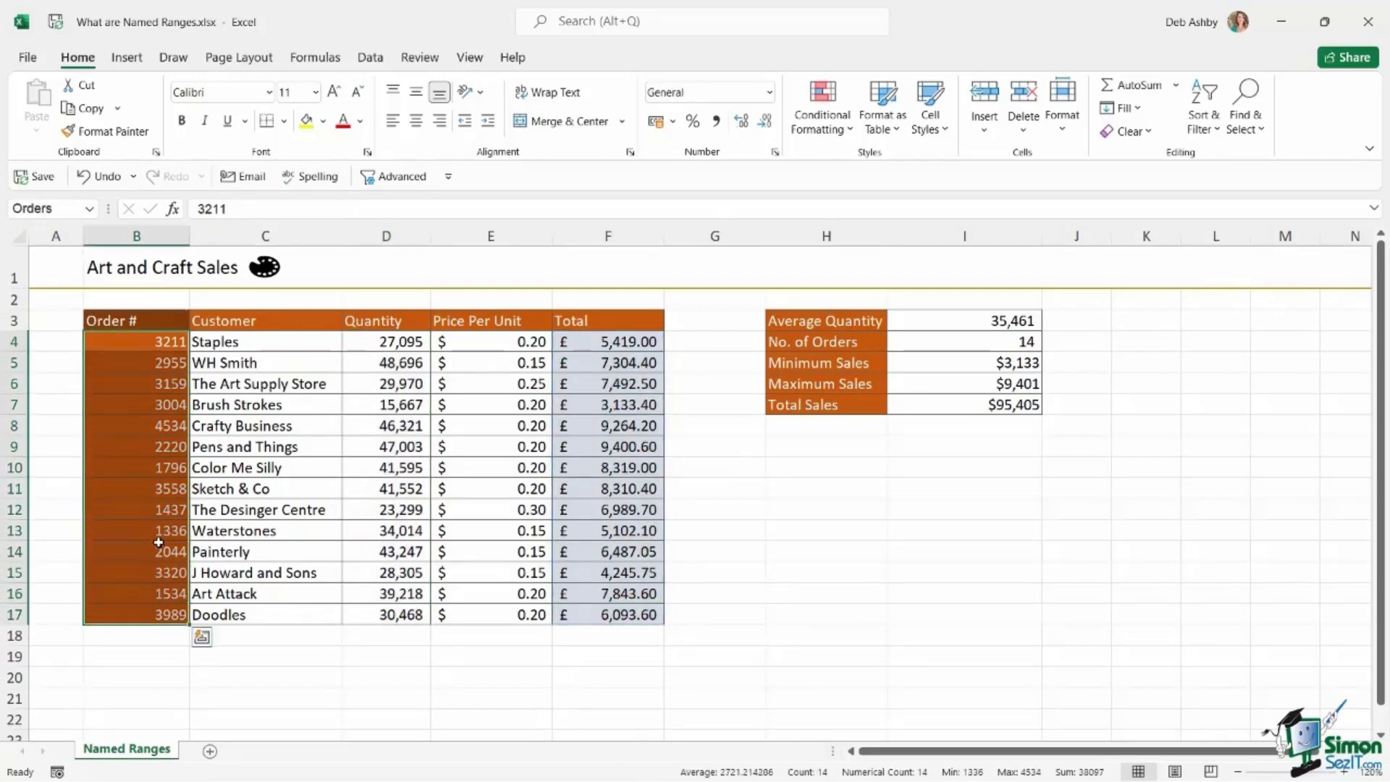
Inspect the Average Quantity and No. of Orders formulas in I3 and I4, checking the first and last Quantity cells.
click(987, 318)
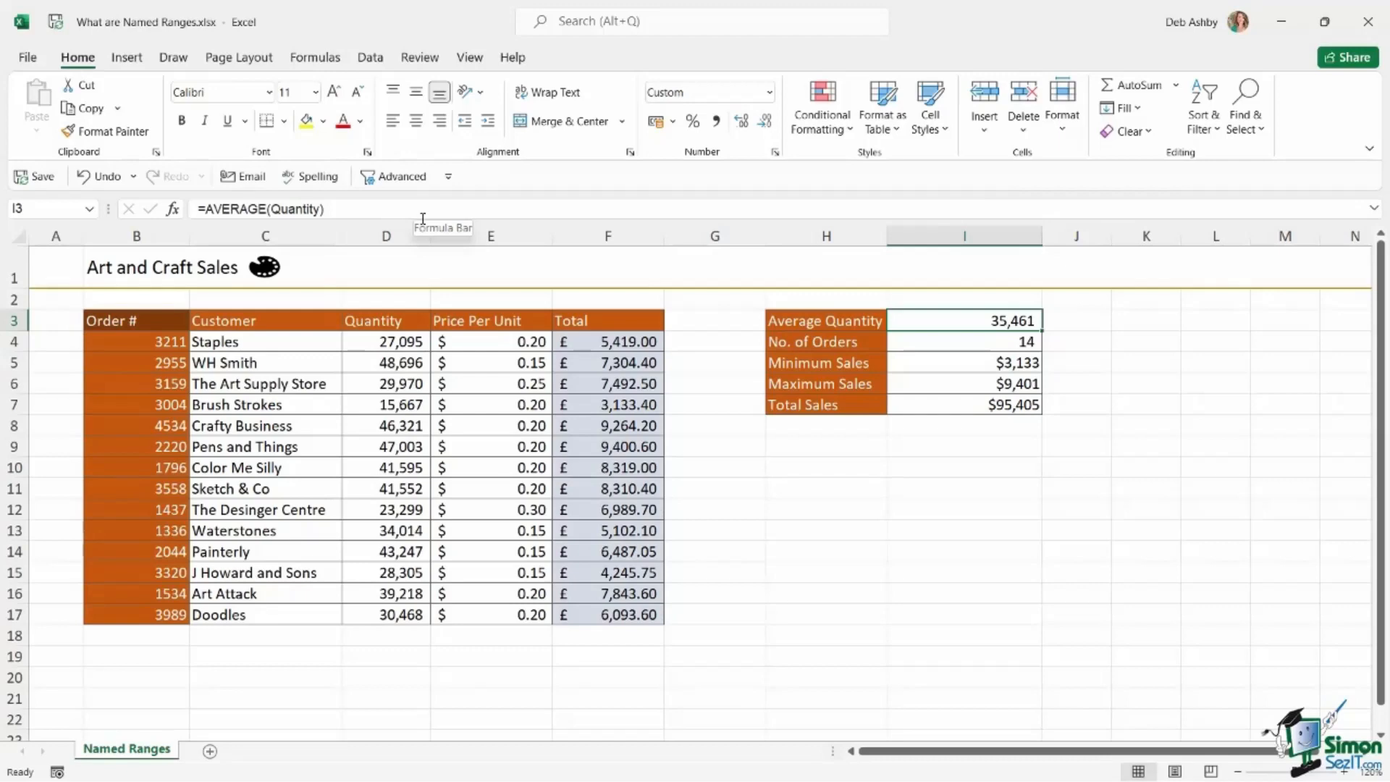
click(411, 345)
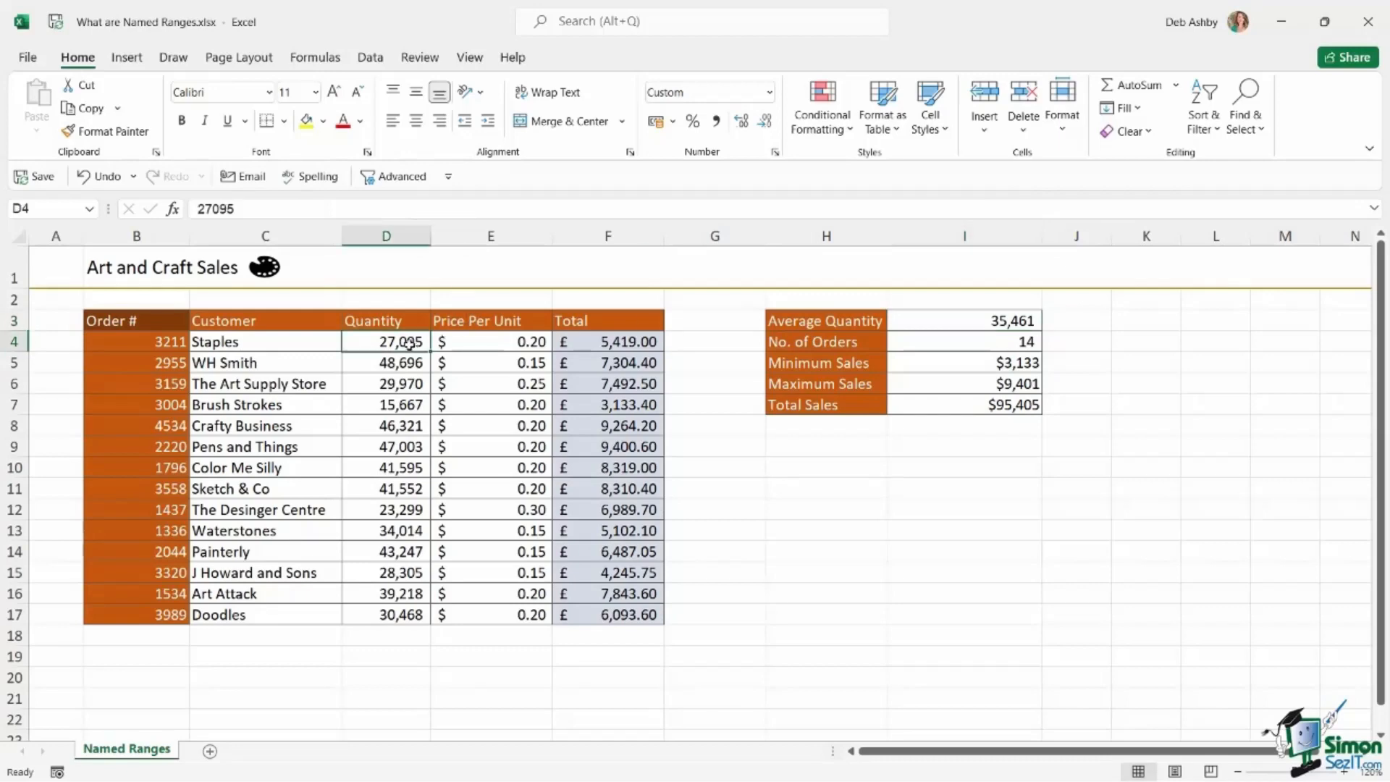
click(411, 614)
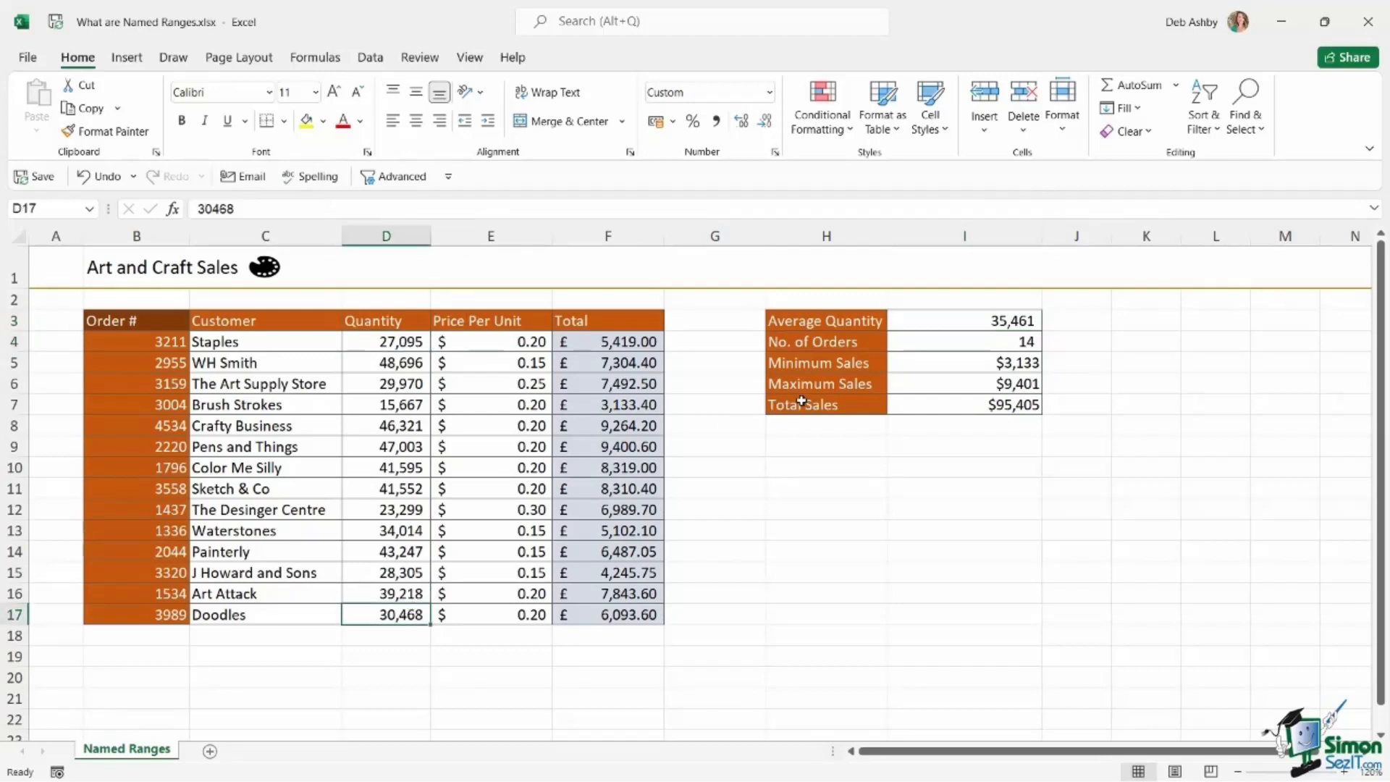
click(920, 329)
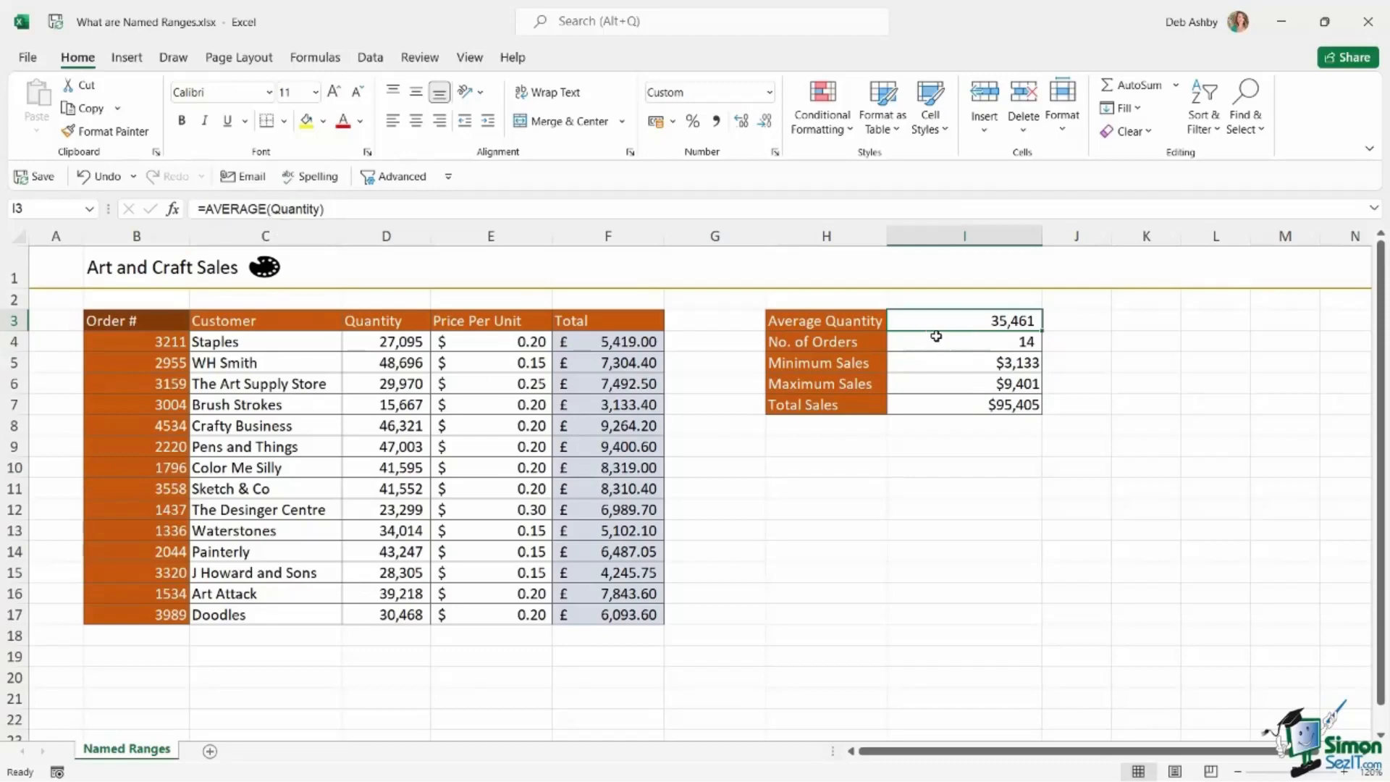
click(957, 346)
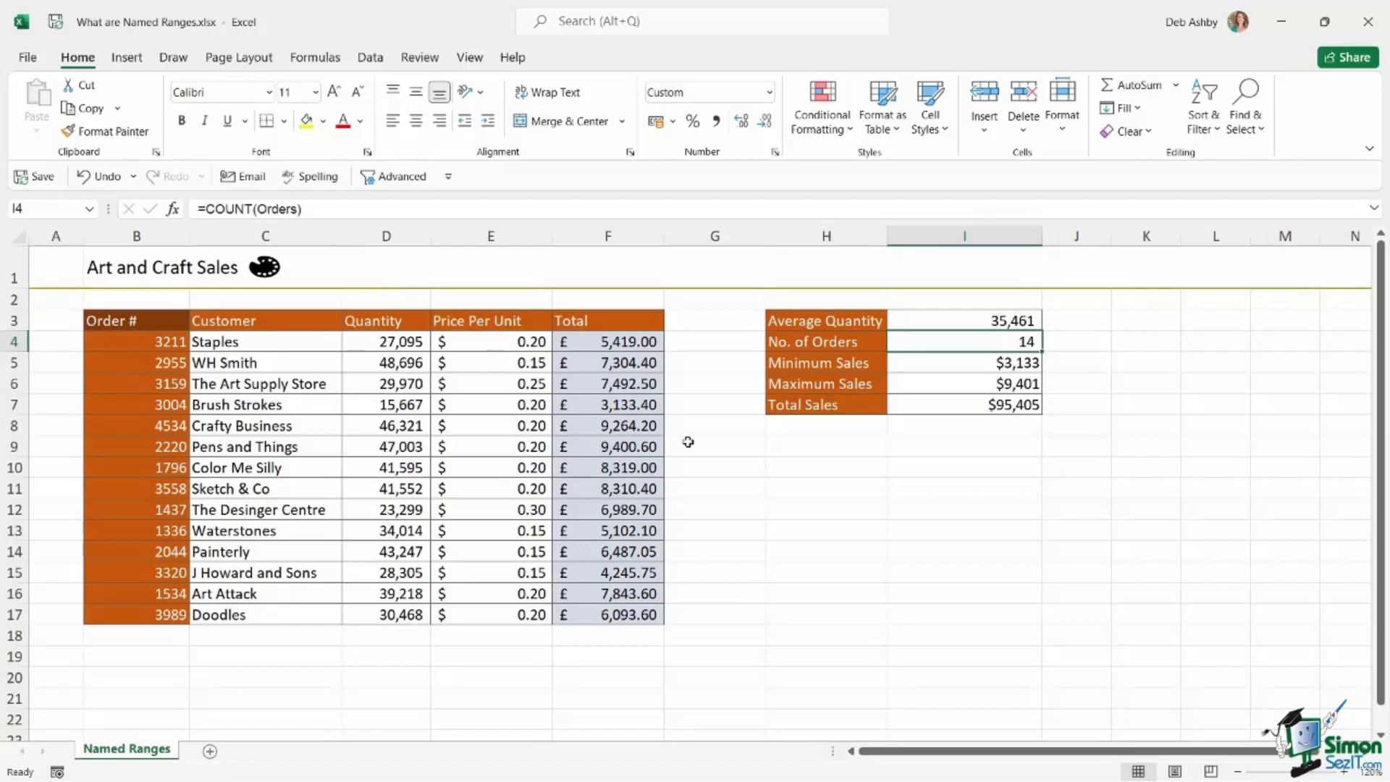
click(1150, 548)
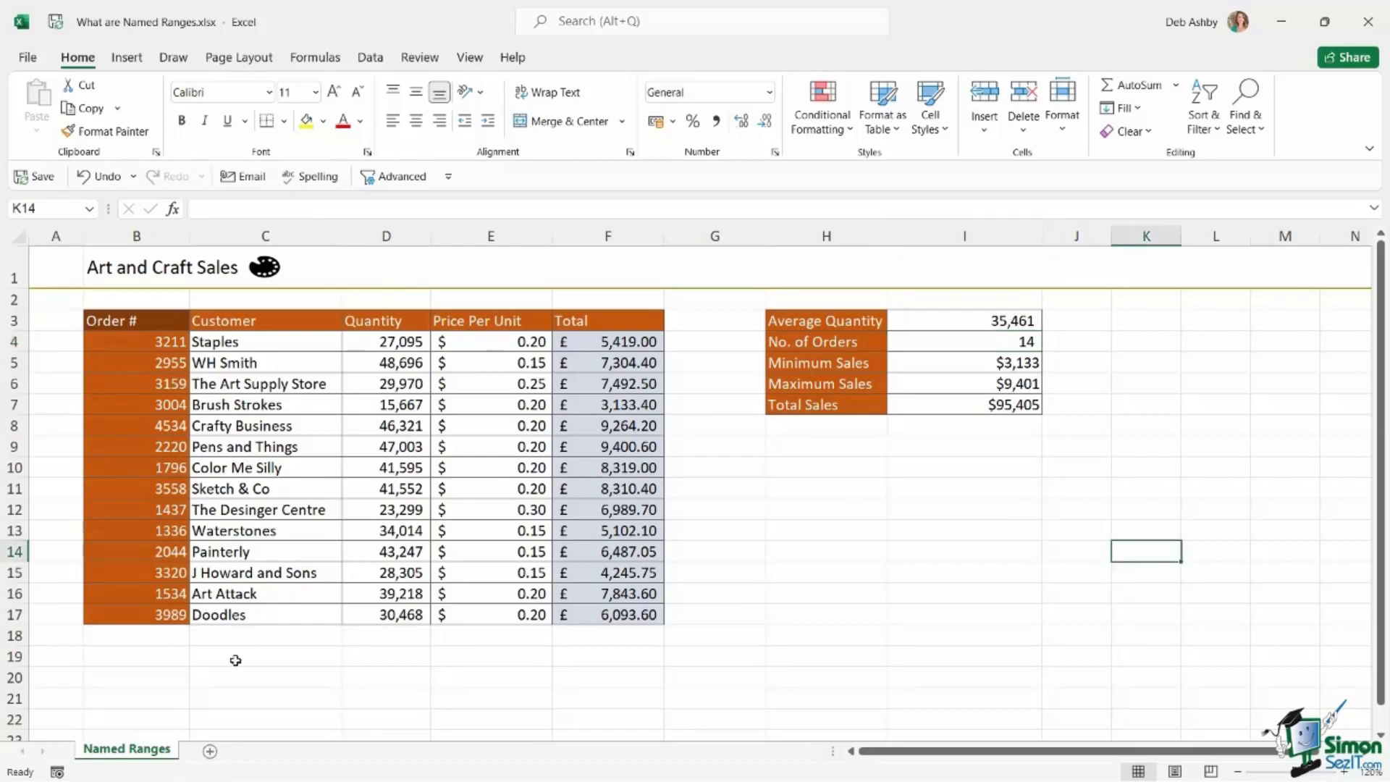
Add a blank worksheet and jump from its cell N10 to the Orders named range.
click(210, 752)
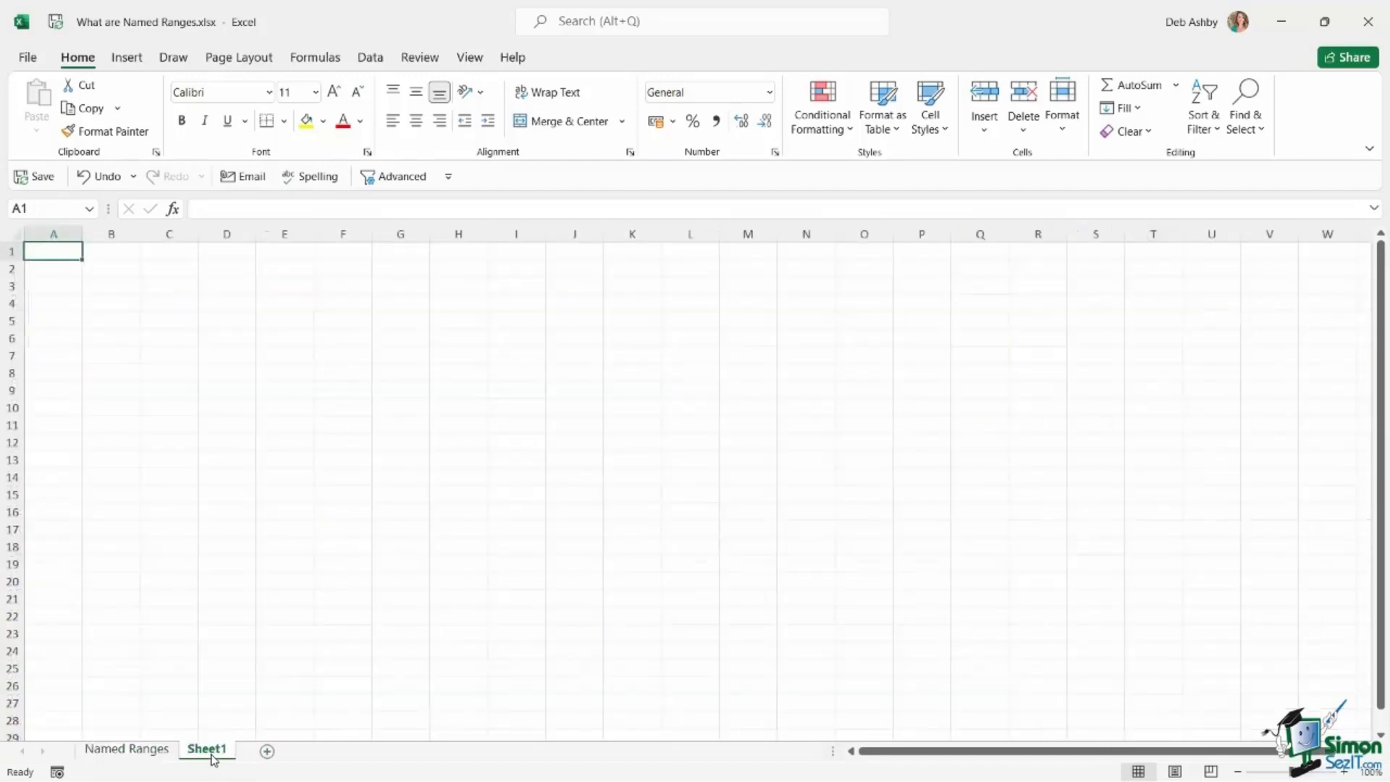
click(782, 409)
click(982, 390)
click(677, 348)
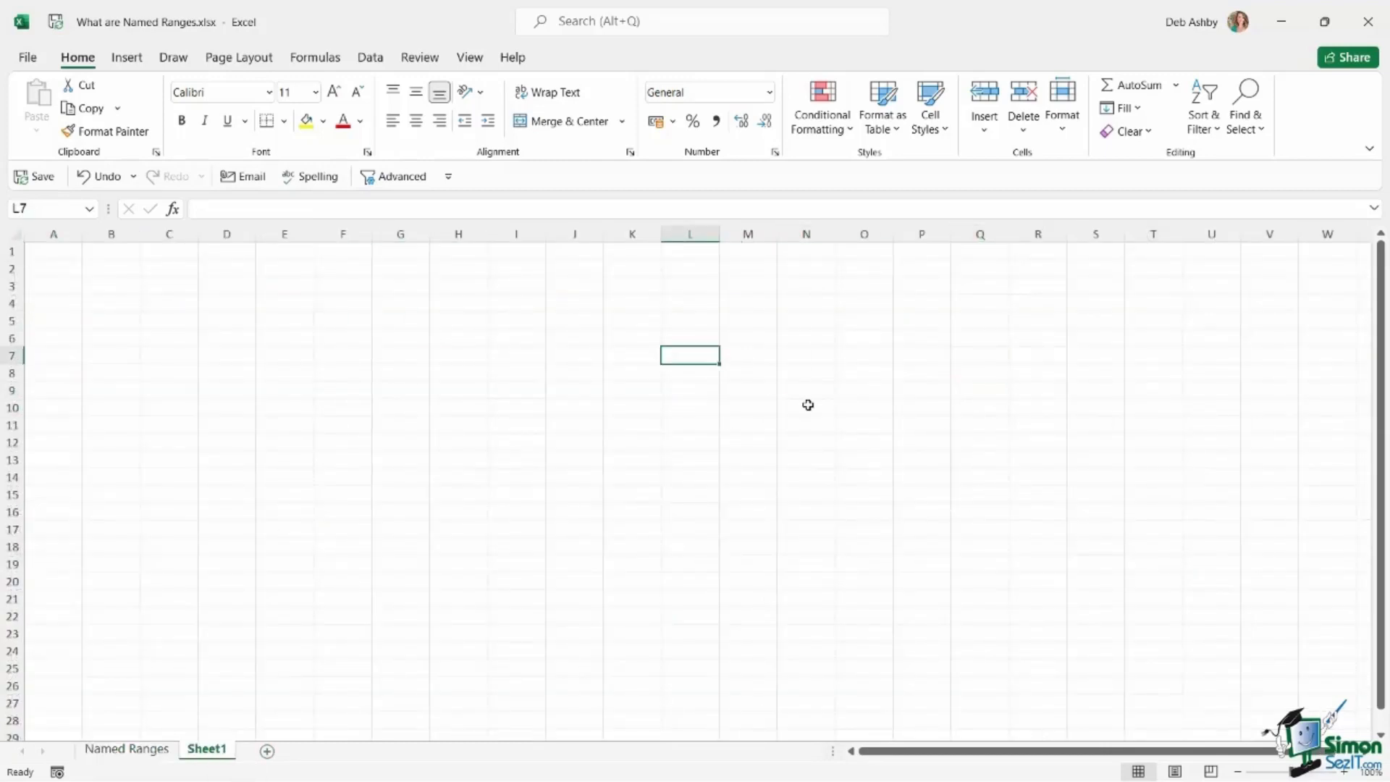
click(807, 403)
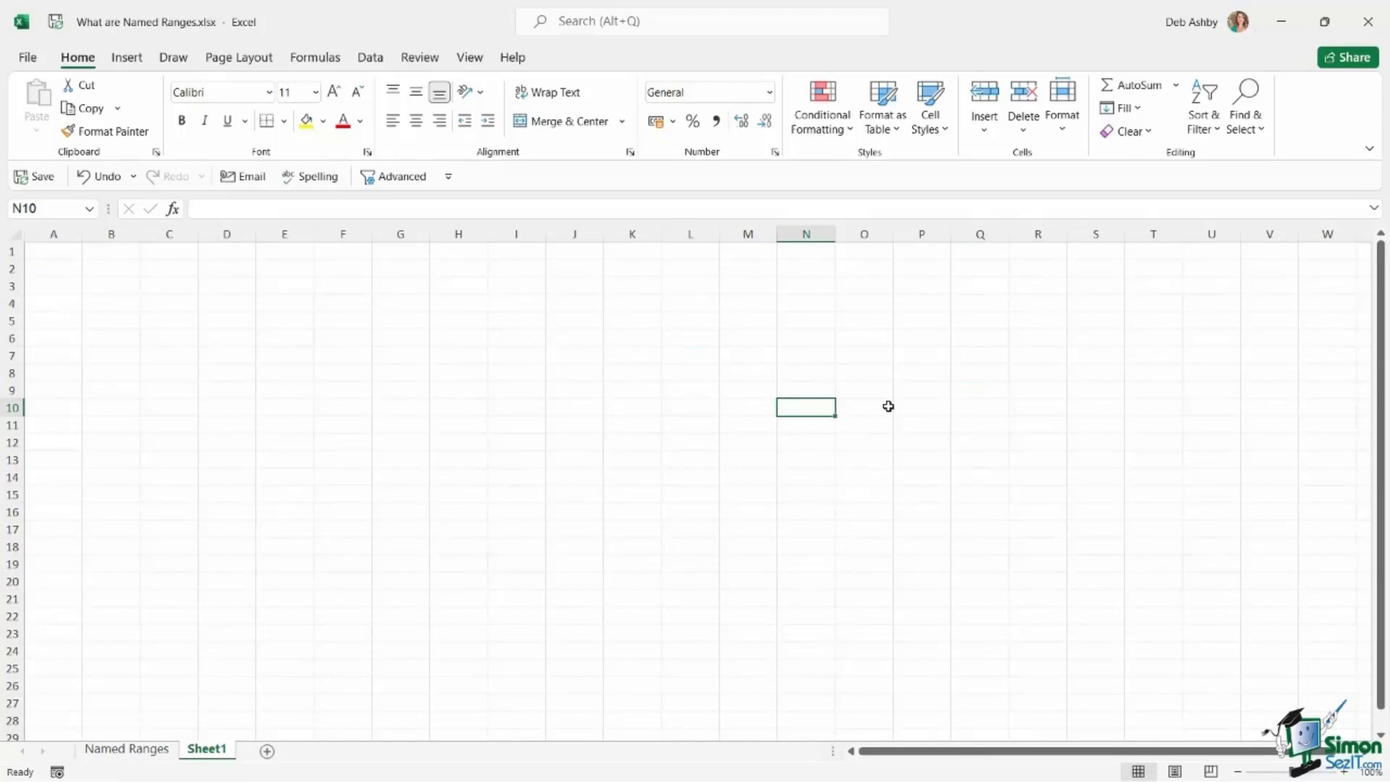
click(90, 210)
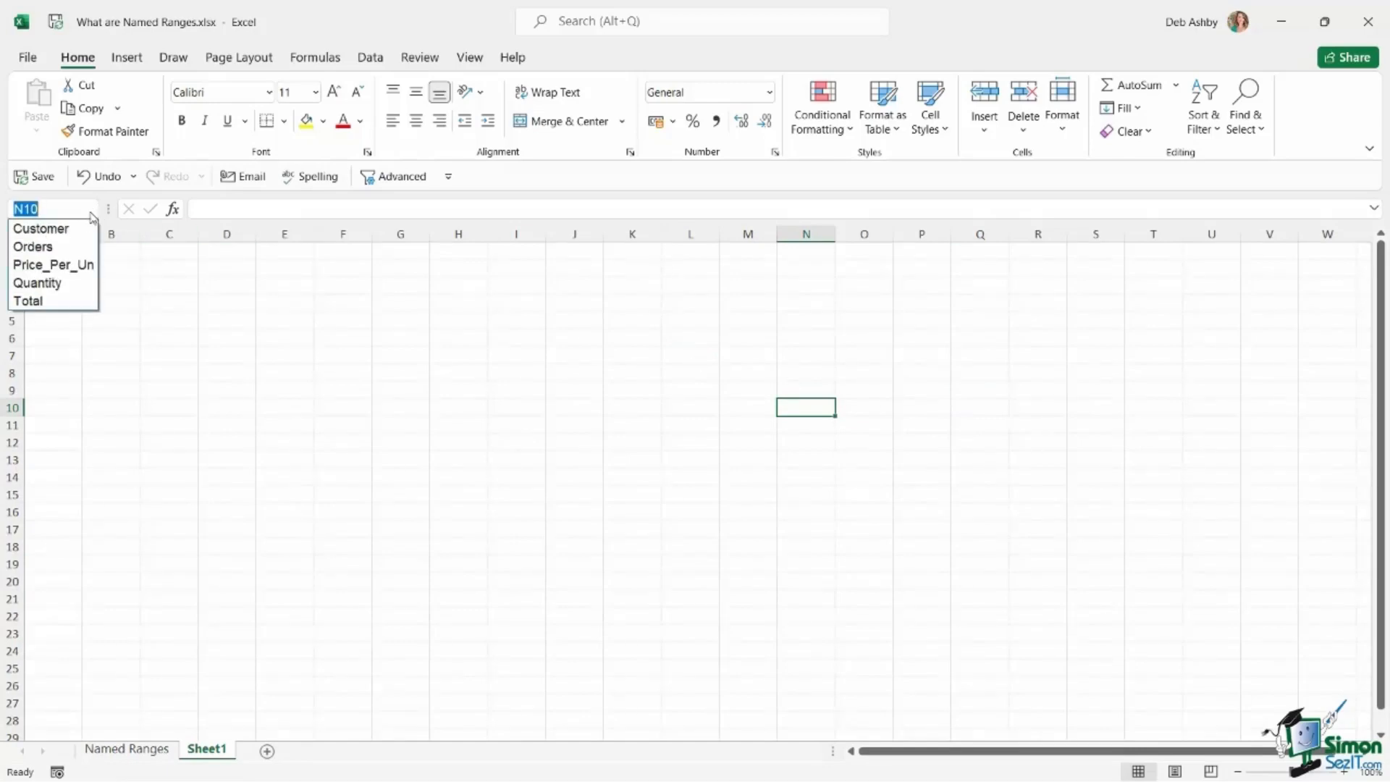
click(58, 247)
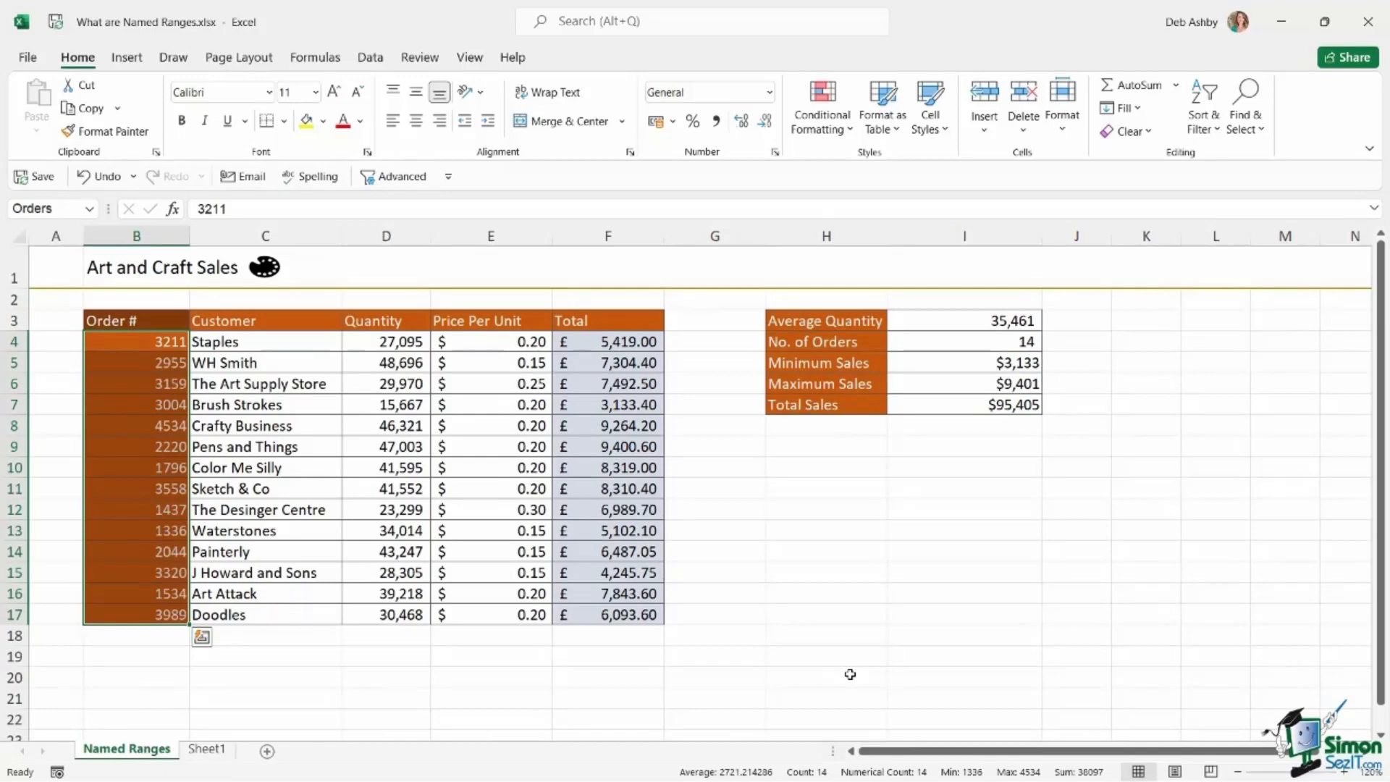
Delete the blank worksheet Sheet1.
right_click(210, 753)
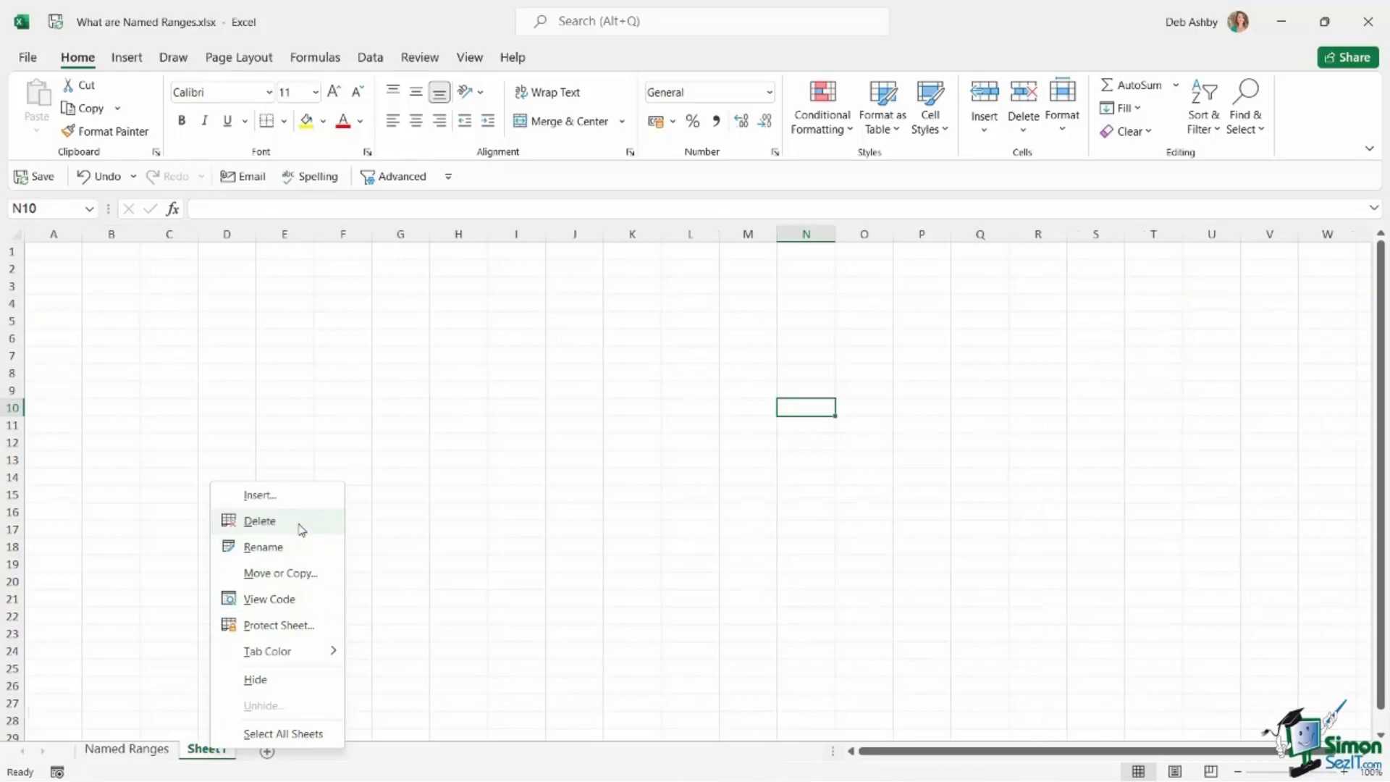
click(303, 523)
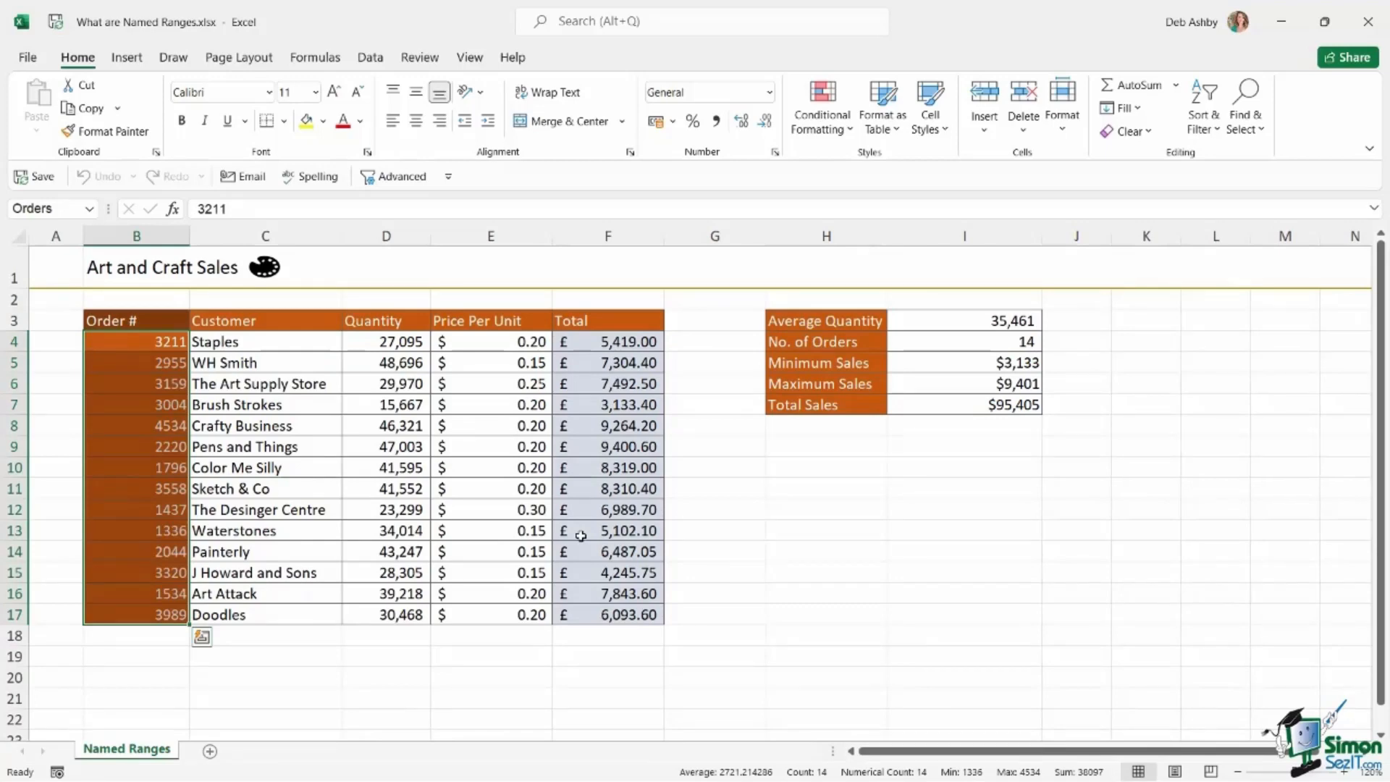
Select empty cell I10 and display the commands for defining and managing names.
click(964, 467)
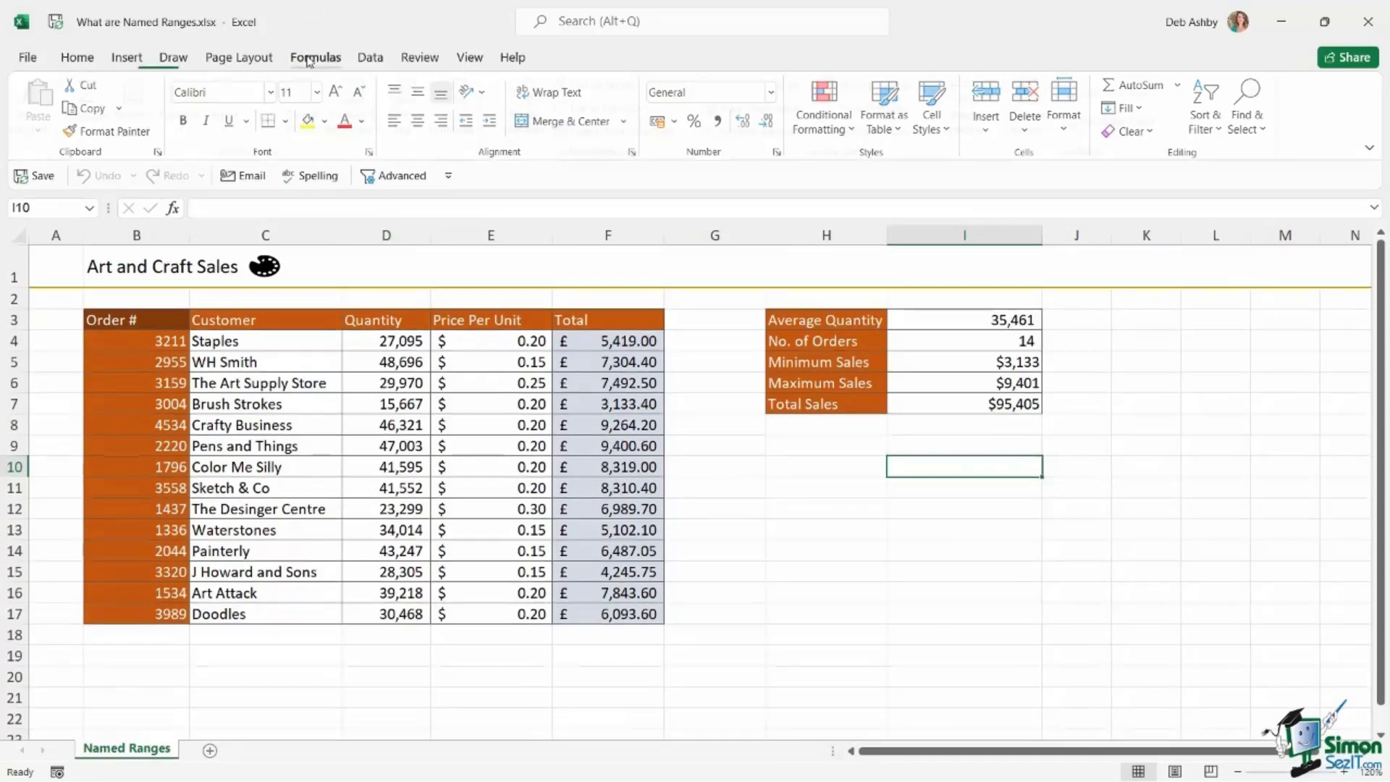
click(331, 58)
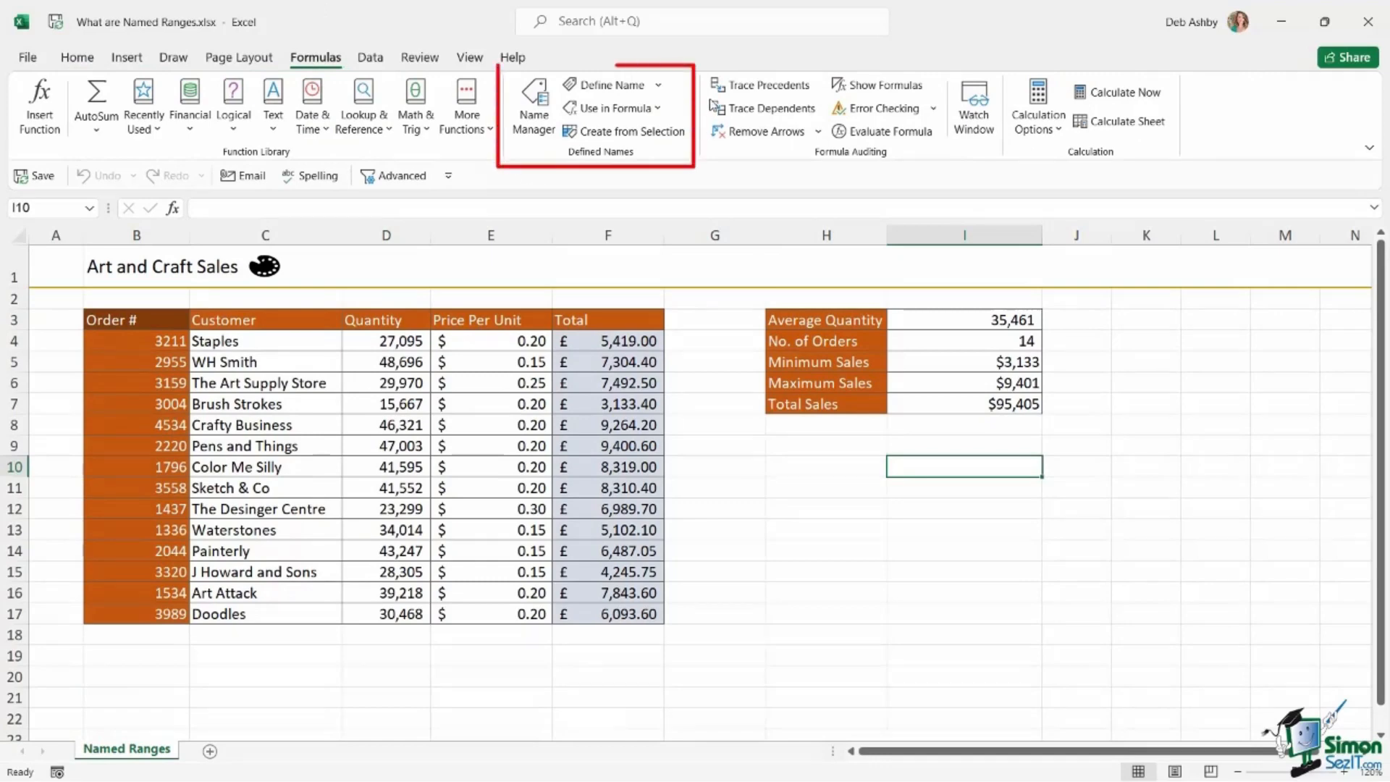